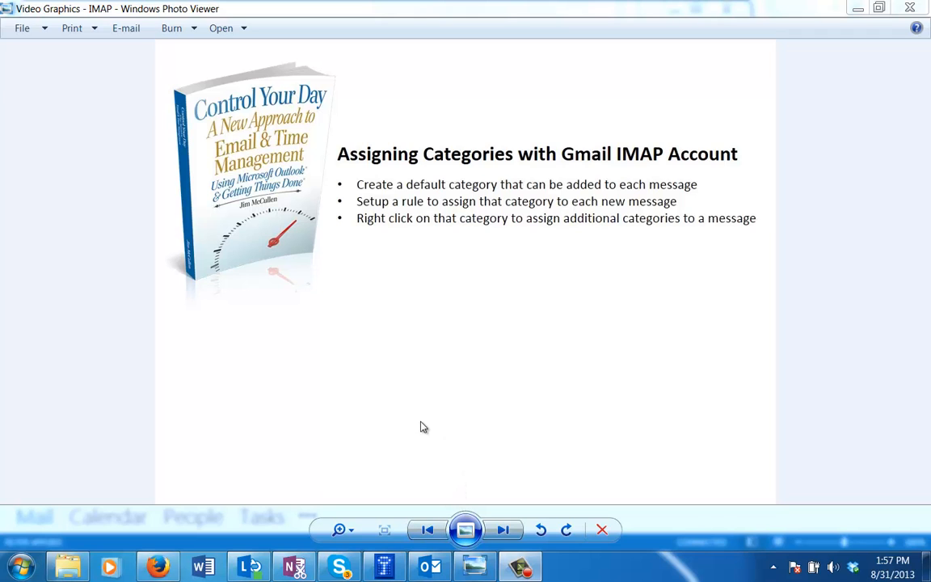
# Switch to Outlook and check the context options of the Microsoft Outlook Test Message in the inbox.
pyautogui.click(435, 567)
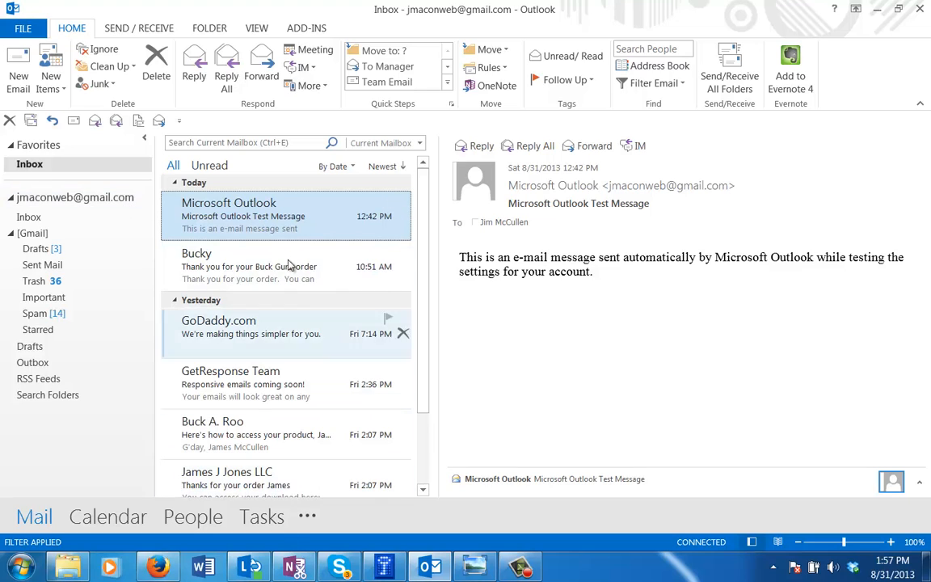
pyautogui.rightClick(277, 216)
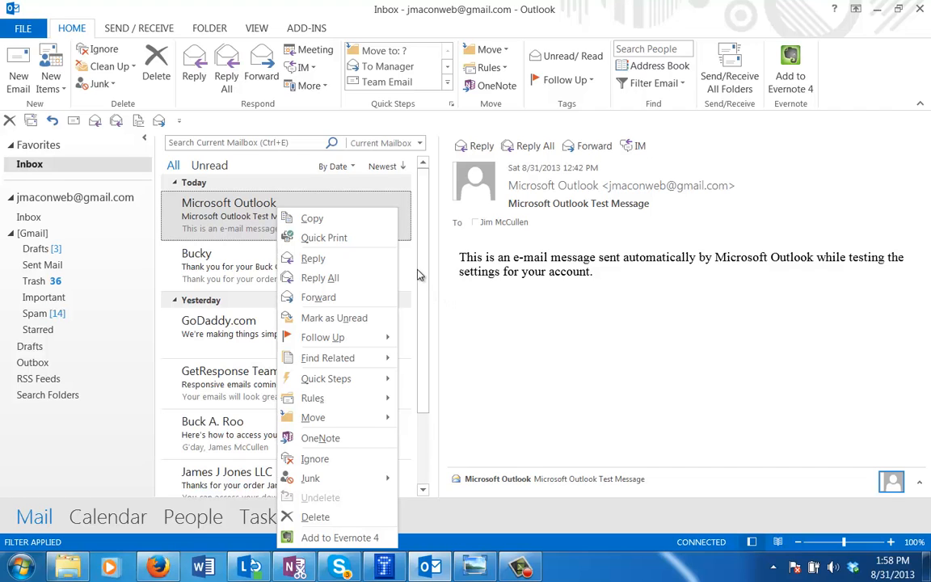
pyautogui.click(253, 221)
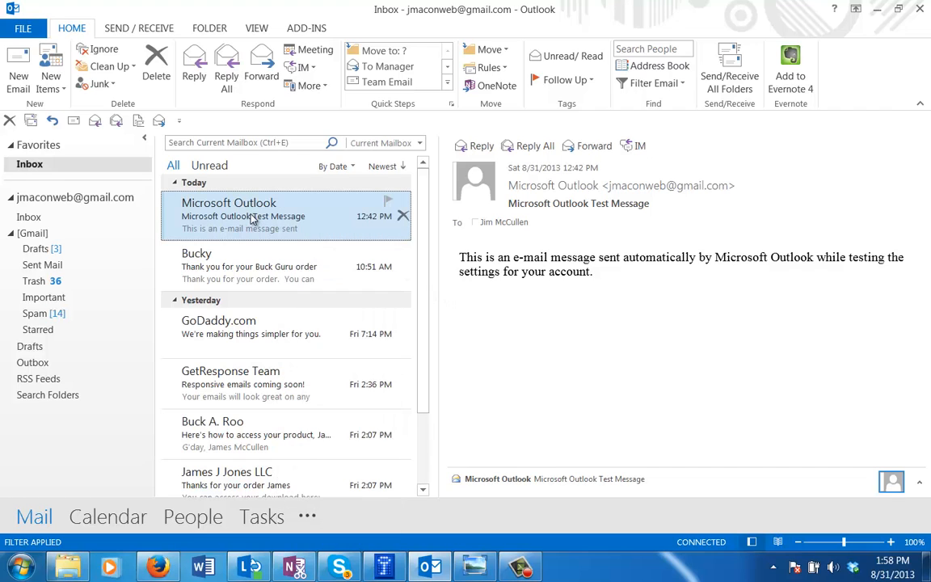
# Open the Microsoft Outlook Test Message, inspect the Categories setting in its properties, and close the message.
pyautogui.doubleClick(233, 198)
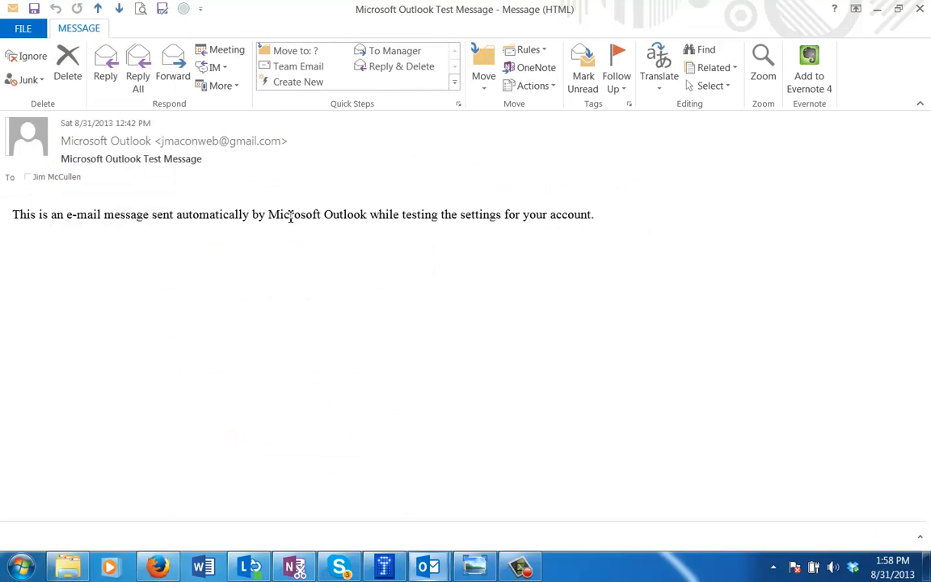
pyautogui.click(629, 106)
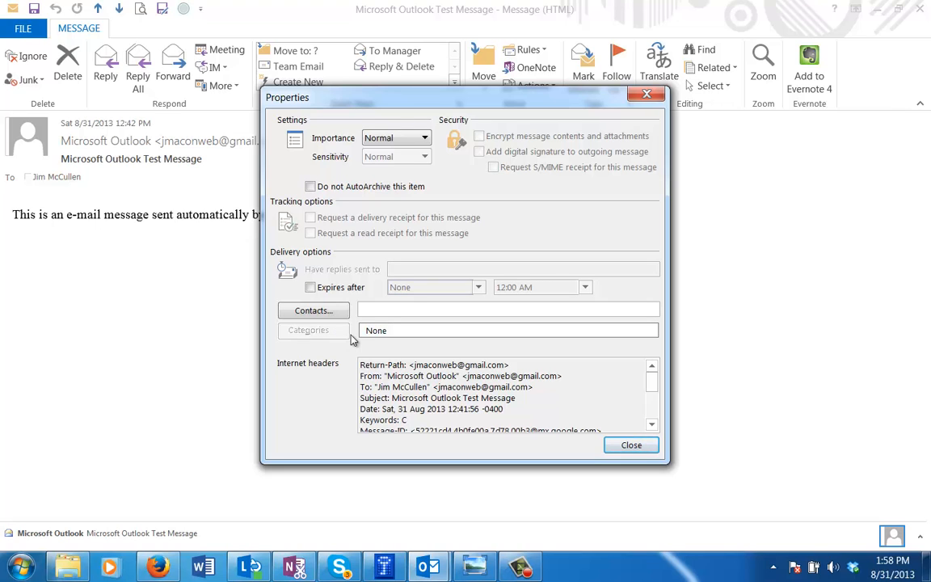
pyautogui.click(647, 94)
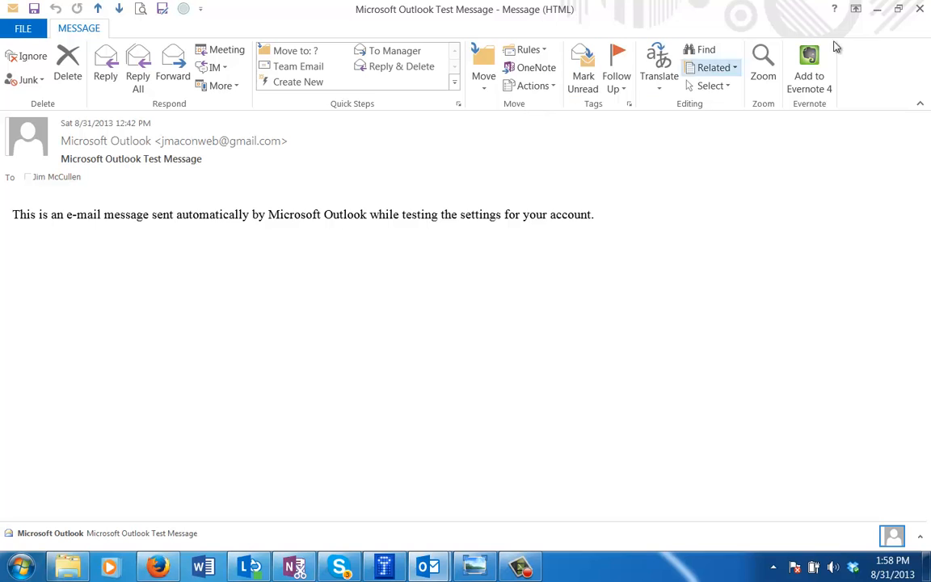
pyautogui.click(922, 8)
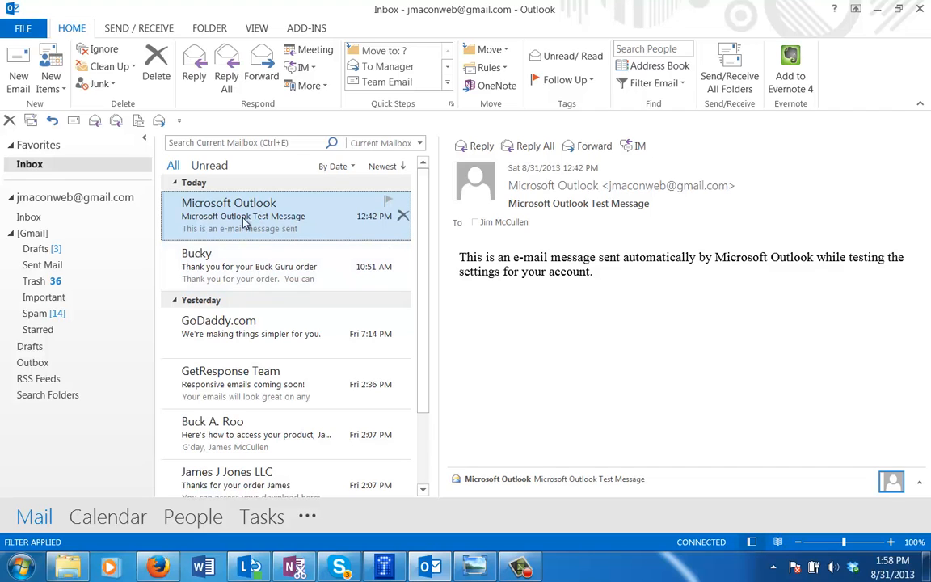
# Start a new email and open the full color category list from its message properties.
pyautogui.click(26, 91)
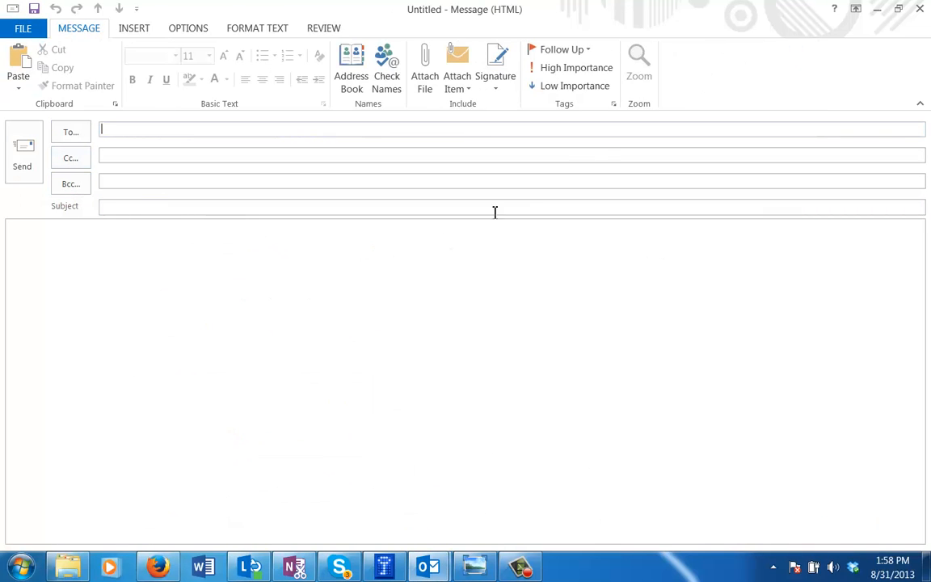
pyautogui.click(614, 104)
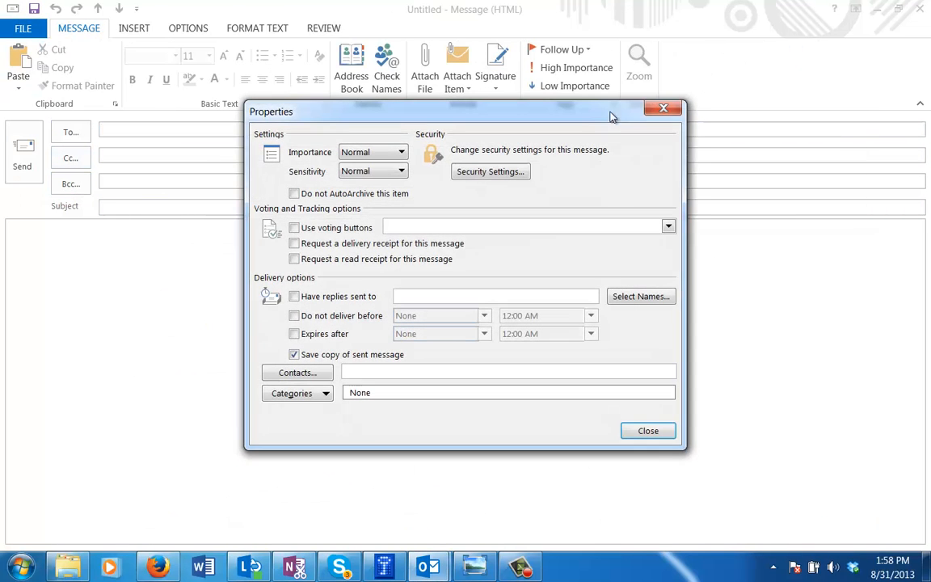
pyautogui.click(314, 398)
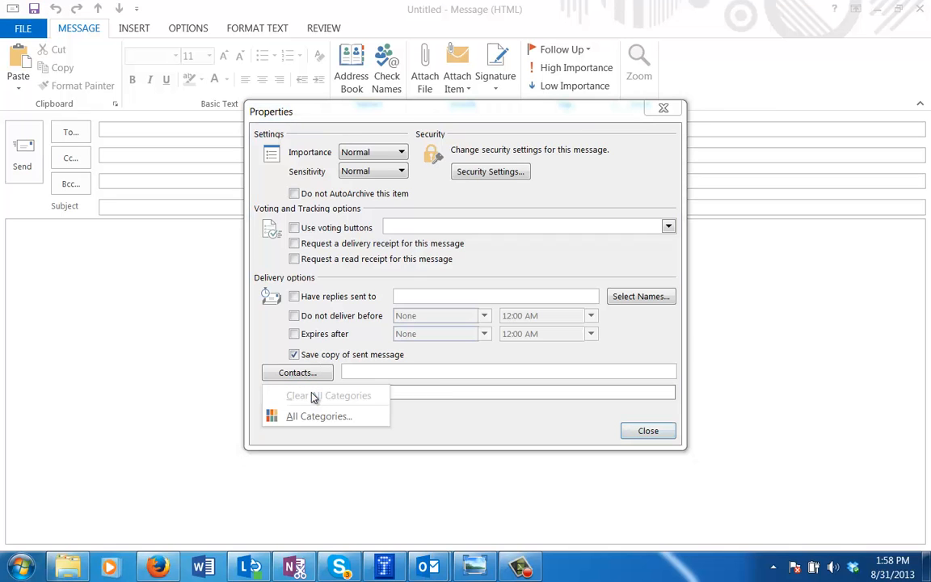
pyautogui.click(314, 417)
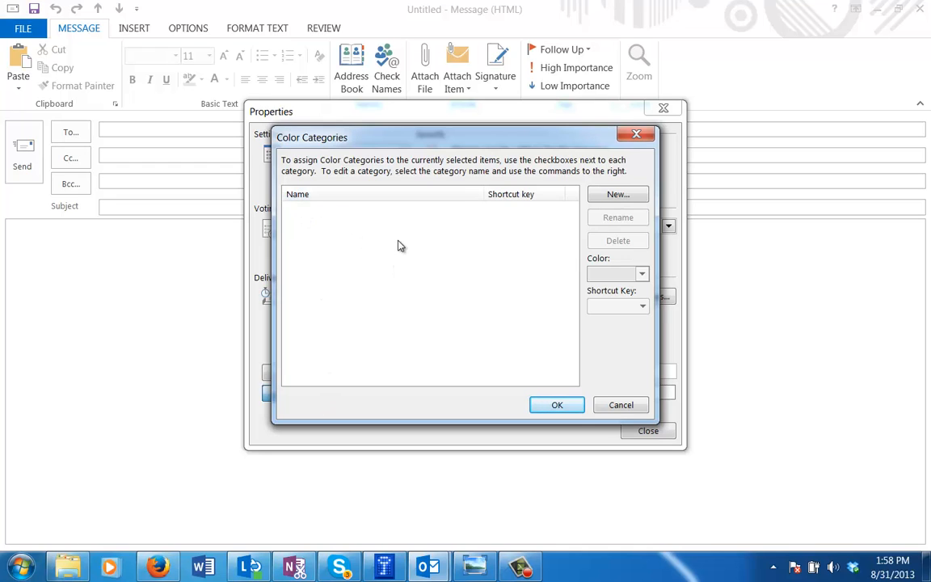
# Create a category named C with no color and the shortcut key CTRL+F2.
pyautogui.click(630, 196)
pyautogui.write('C')
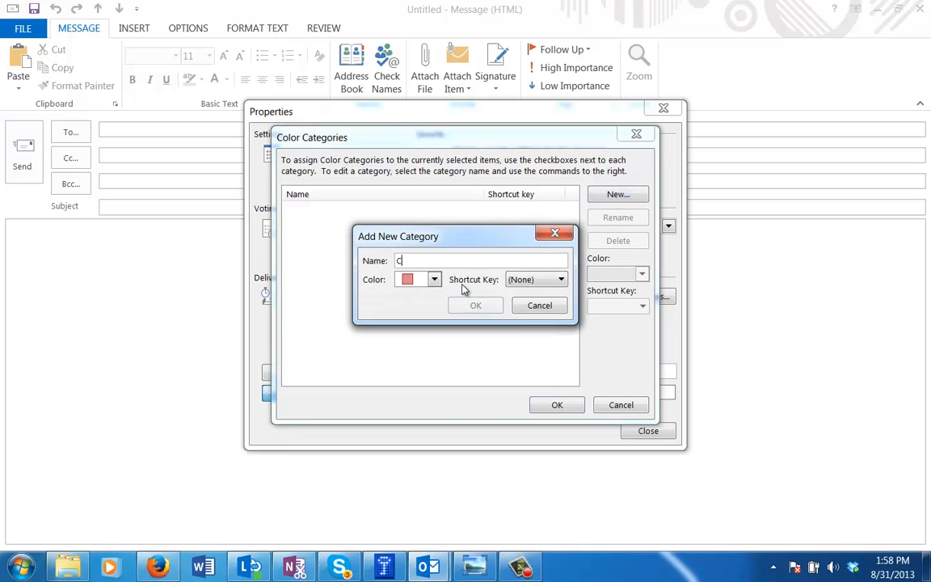
pyautogui.click(434, 280)
pyautogui.click(443, 298)
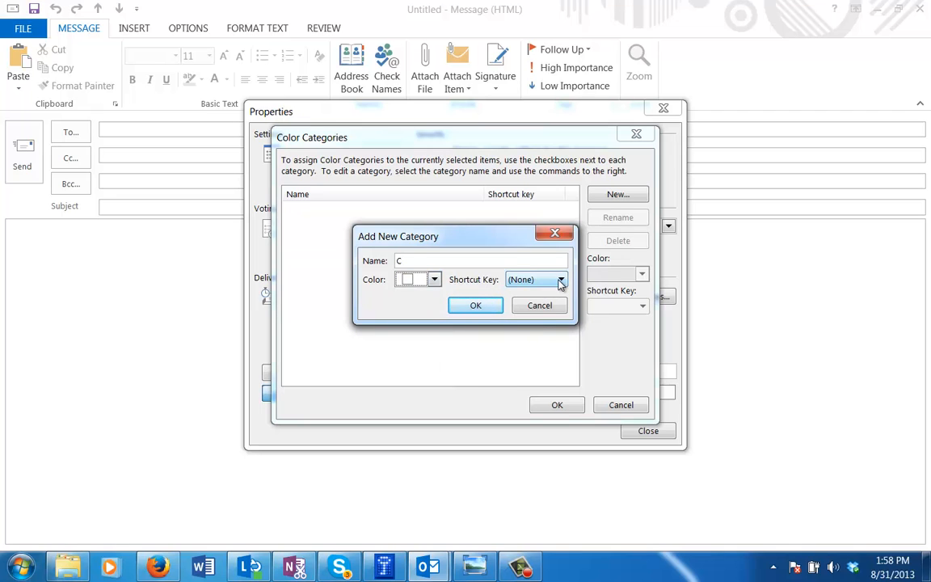
pyautogui.click(560, 280)
pyautogui.click(551, 305)
pyautogui.click(476, 306)
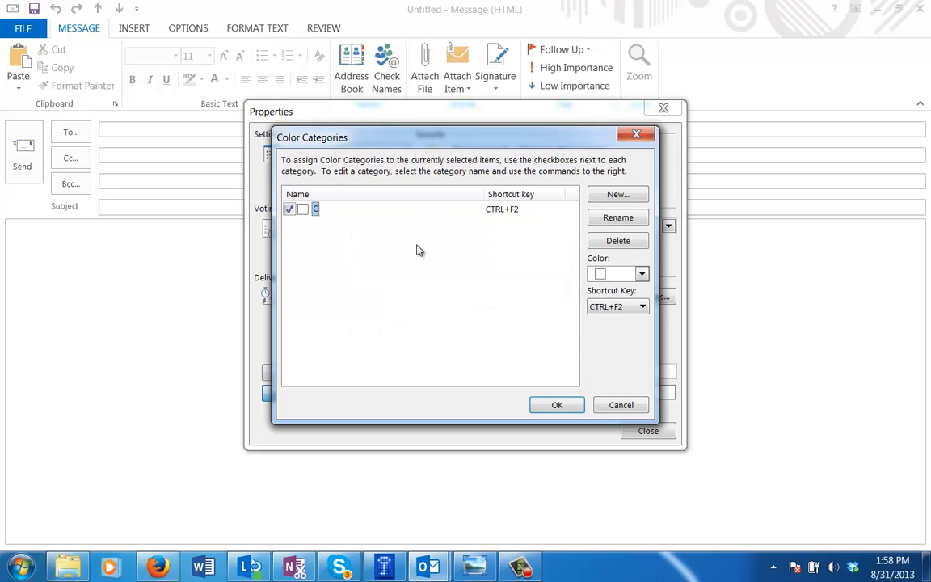
# Create a category named a.importusa with no color.
pyautogui.click(610, 195)
pyautogui.write('a.')
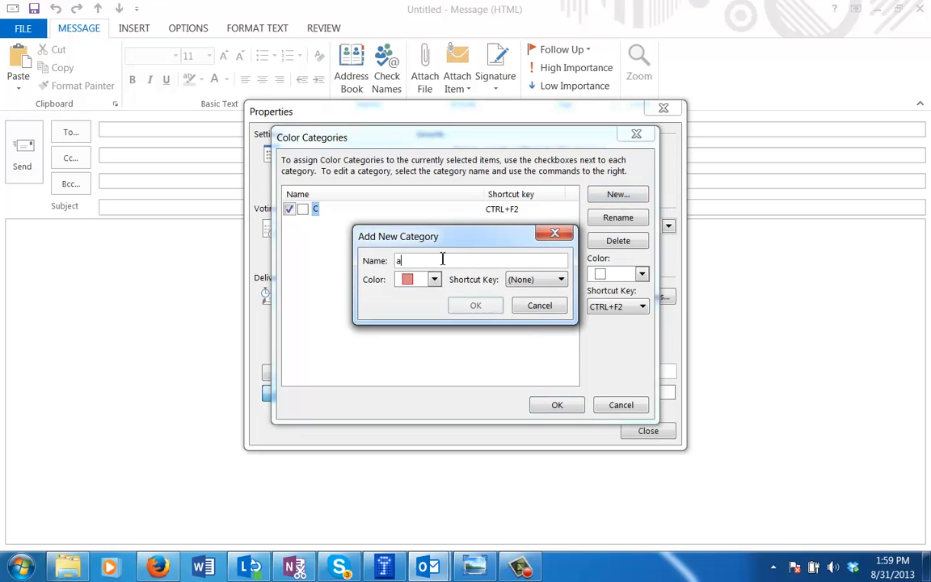
pyautogui.write('impor')
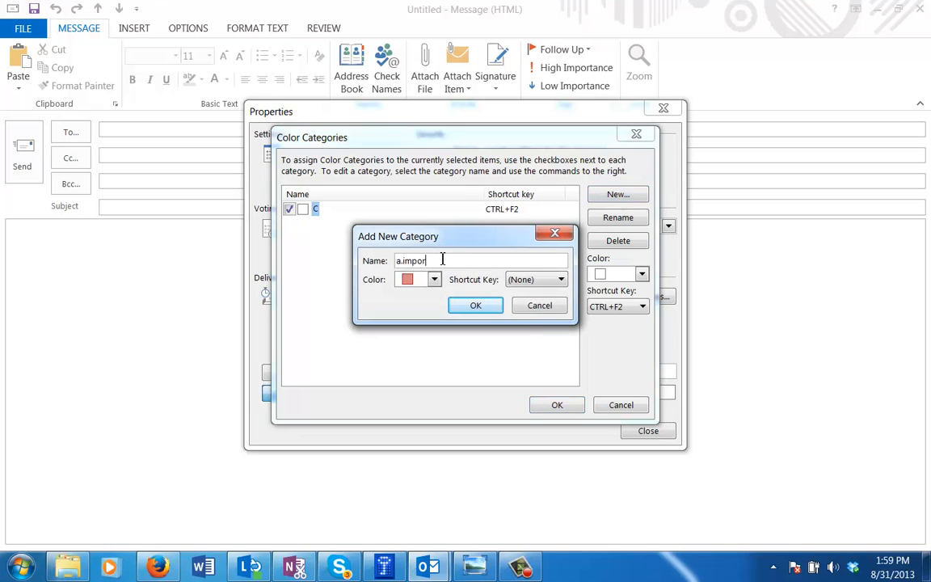
pyautogui.write('tusa')
pyautogui.click(434, 279)
pyautogui.click(474, 301)
pyautogui.click(490, 306)
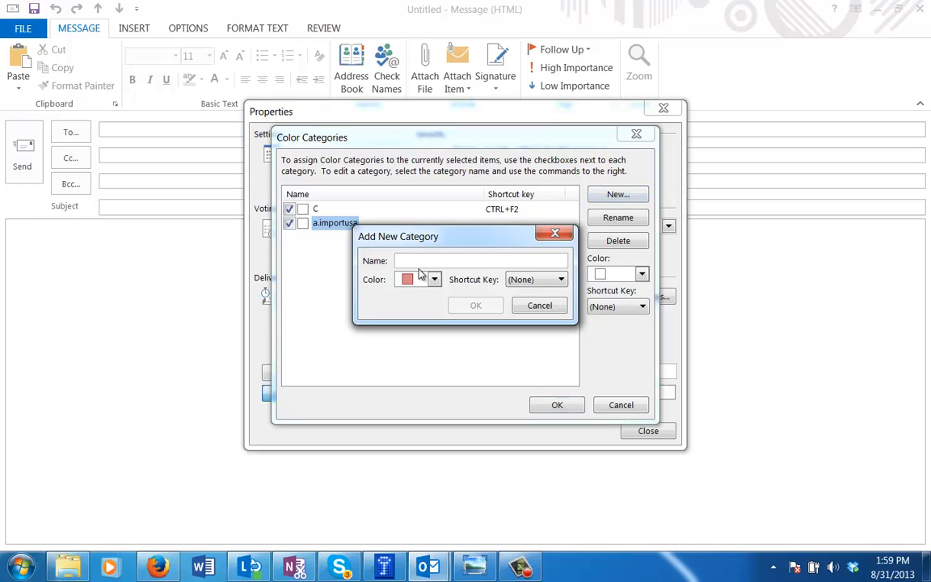
# Create a category named p.bigtrip with no color.
pyautogui.write('p.bigtrip')
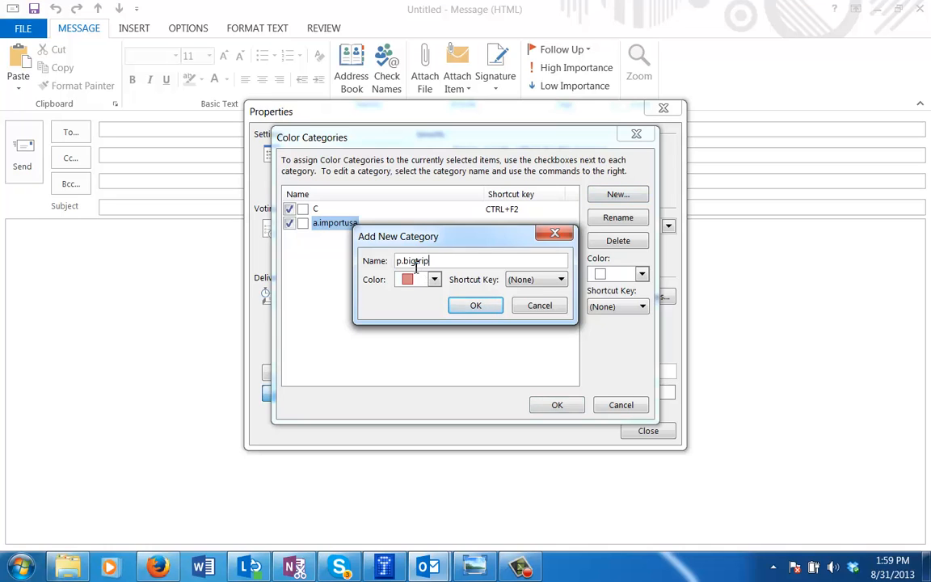
pyautogui.click(434, 279)
pyautogui.click(428, 295)
pyautogui.click(500, 308)
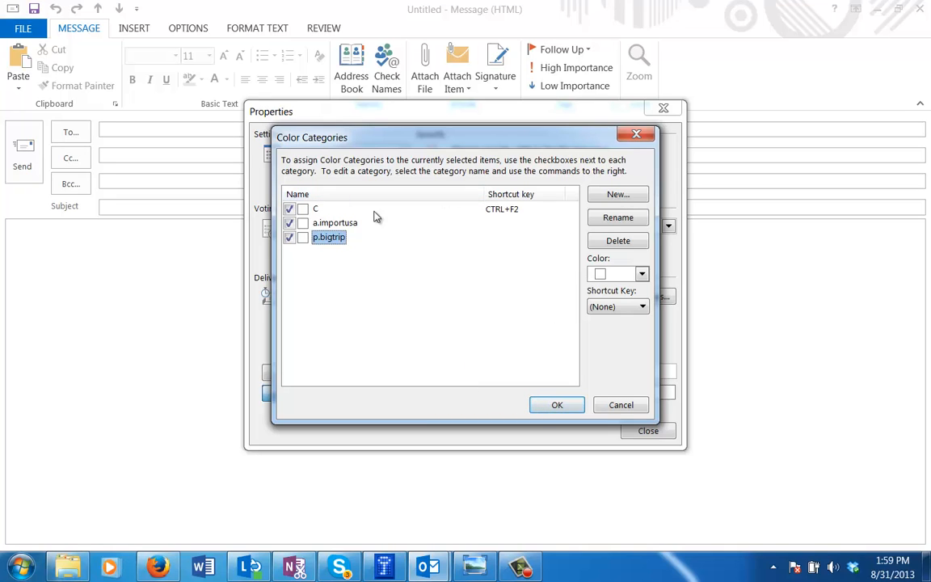
# Accept the color categories, close the message properties, and discard the blank email without saving it.
pyautogui.click(557, 404)
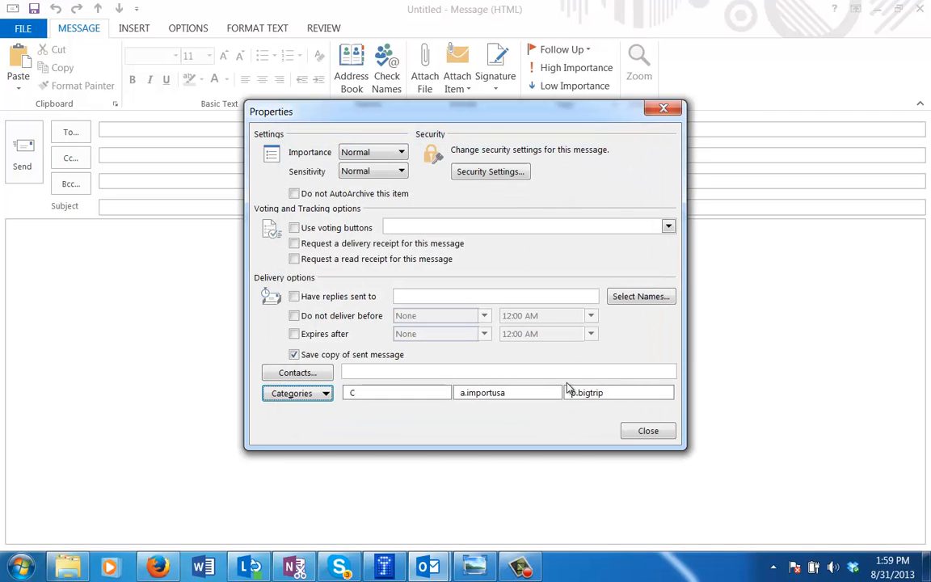
pyautogui.click(647, 430)
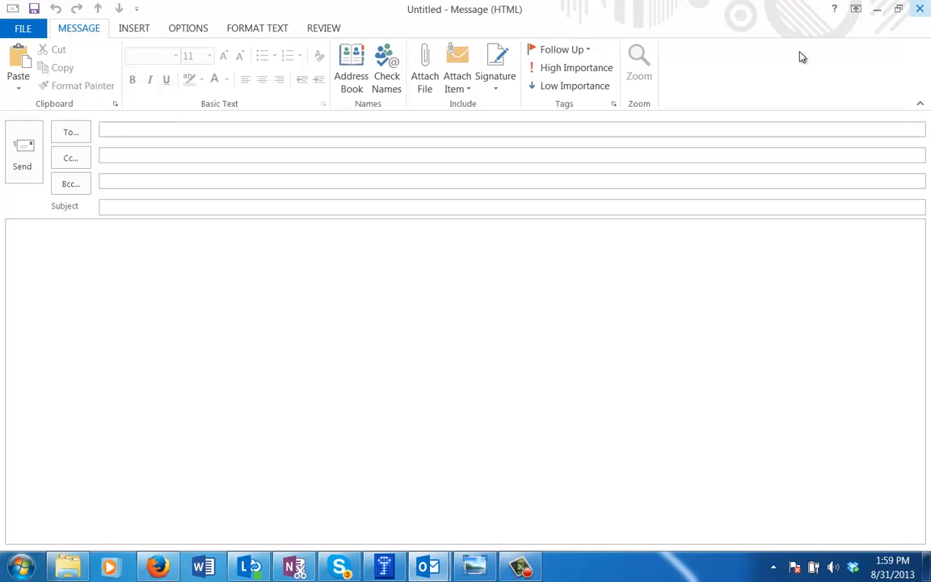
pyautogui.press('Escape')
pyautogui.click(470, 327)
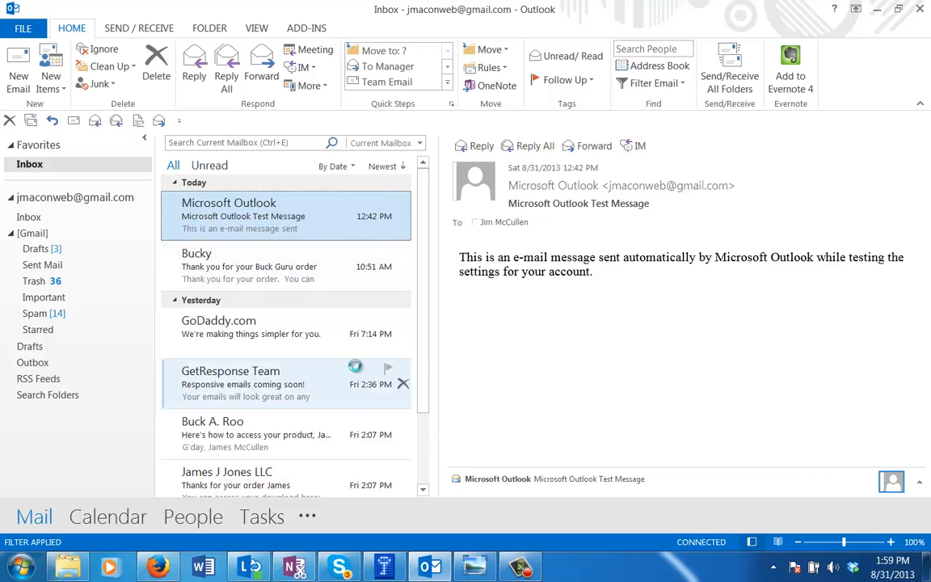
# Assign category C to the Microsoft Outlook Test Message, and add p.bigtrip to it from the full category list.
pyautogui.click(470, 313)
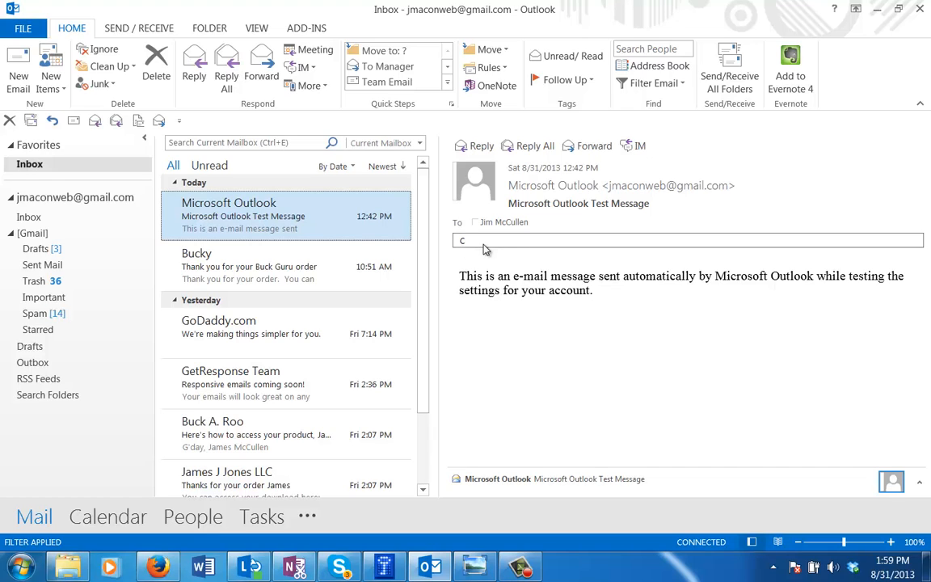
pyautogui.doubleClick(240, 216)
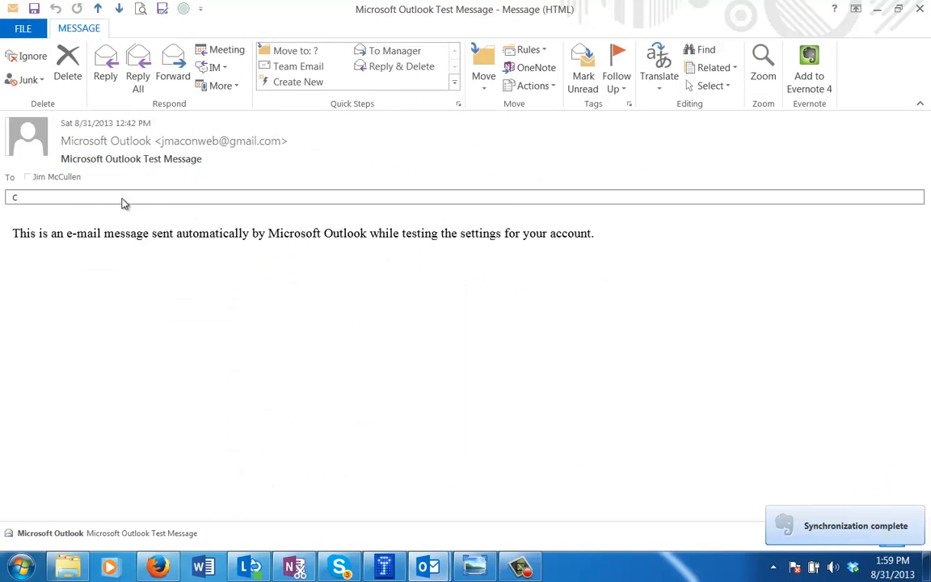
pyautogui.rightClick(71, 201)
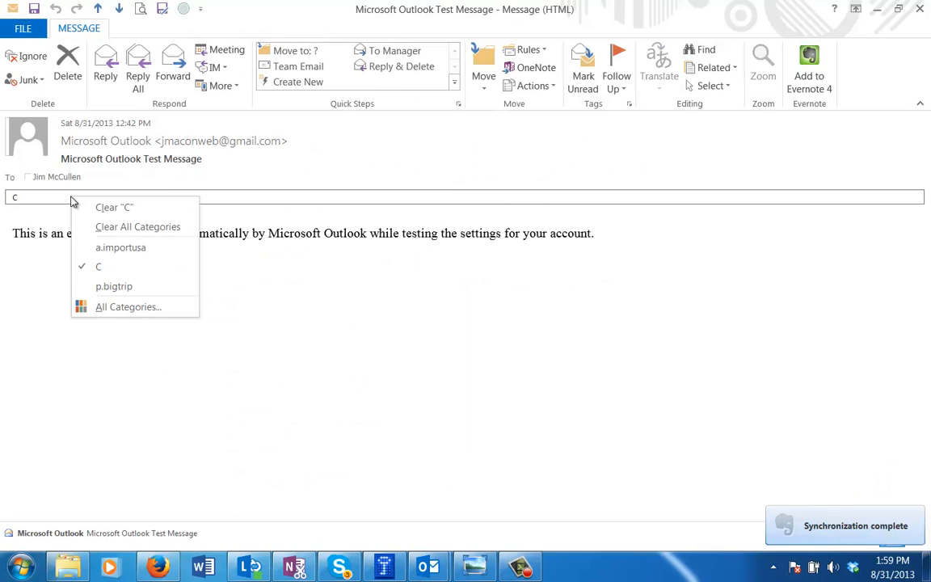
pyautogui.click(150, 308)
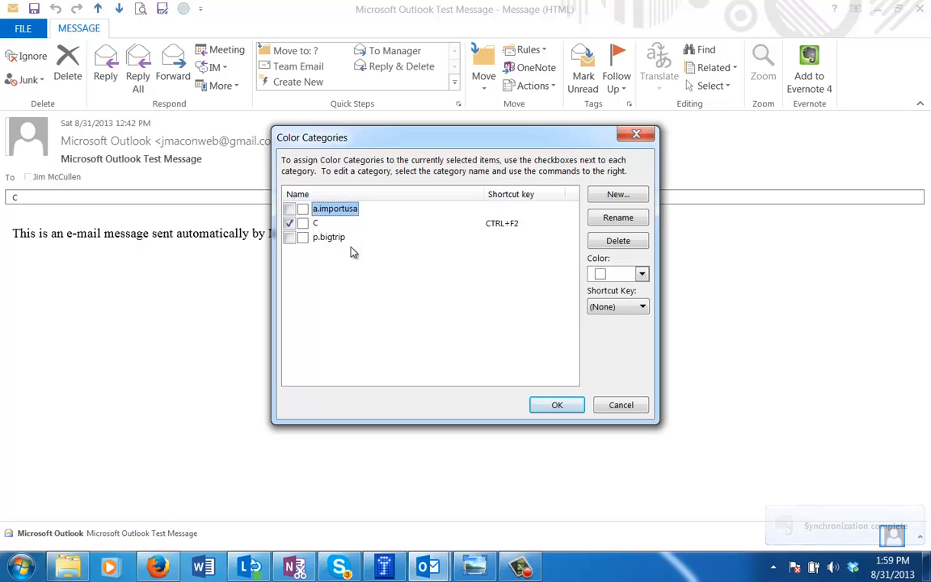
pyautogui.click(324, 238)
pyautogui.click(289, 237)
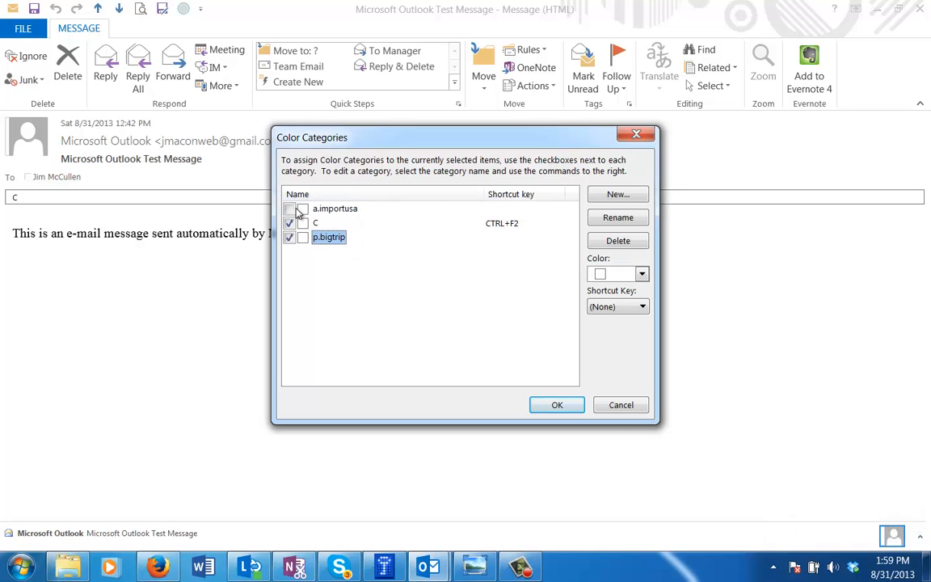
pyautogui.click(557, 404)
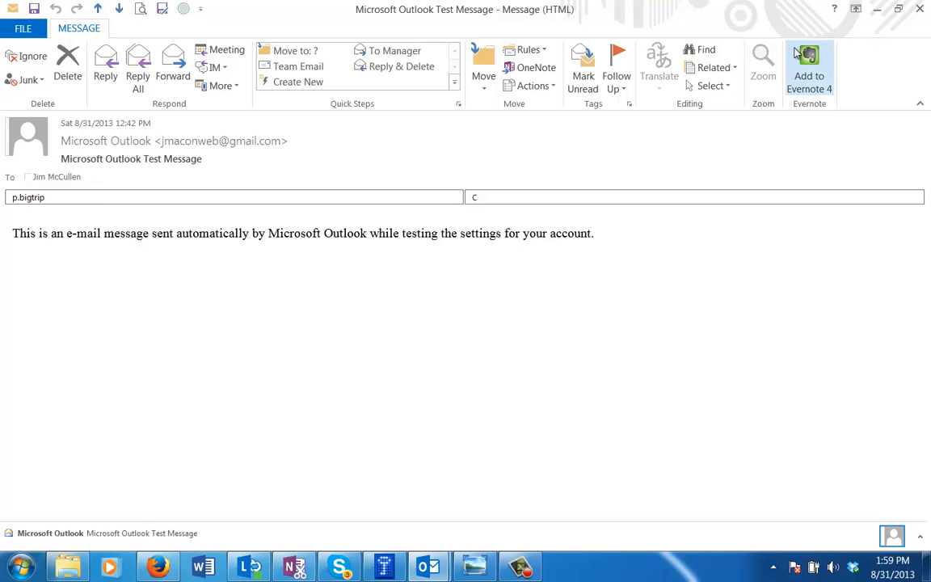
# Close the test message, saving its category changes and agreeing to make a copy in the default folder.
pyautogui.click(920, 8)
pyautogui.click(378, 300)
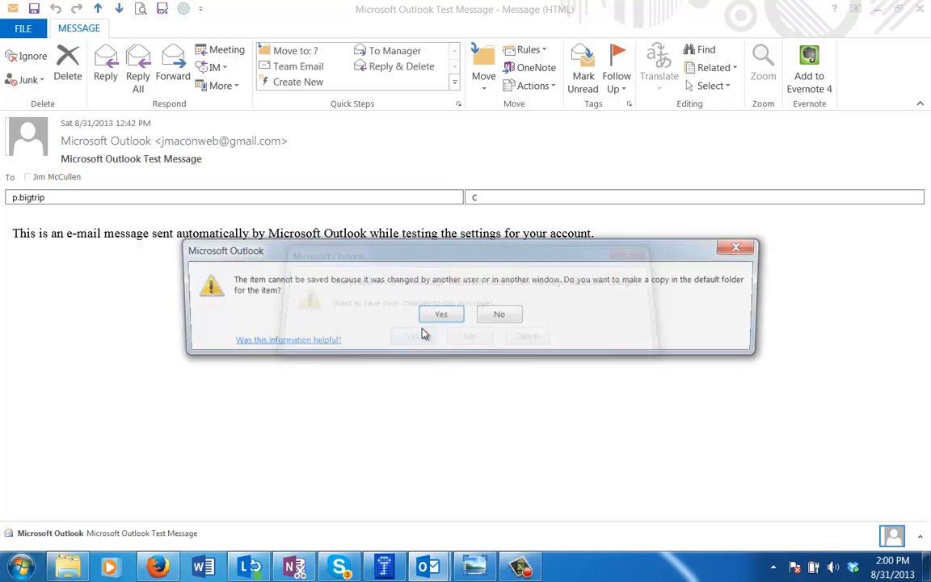
pyautogui.click(450, 317)
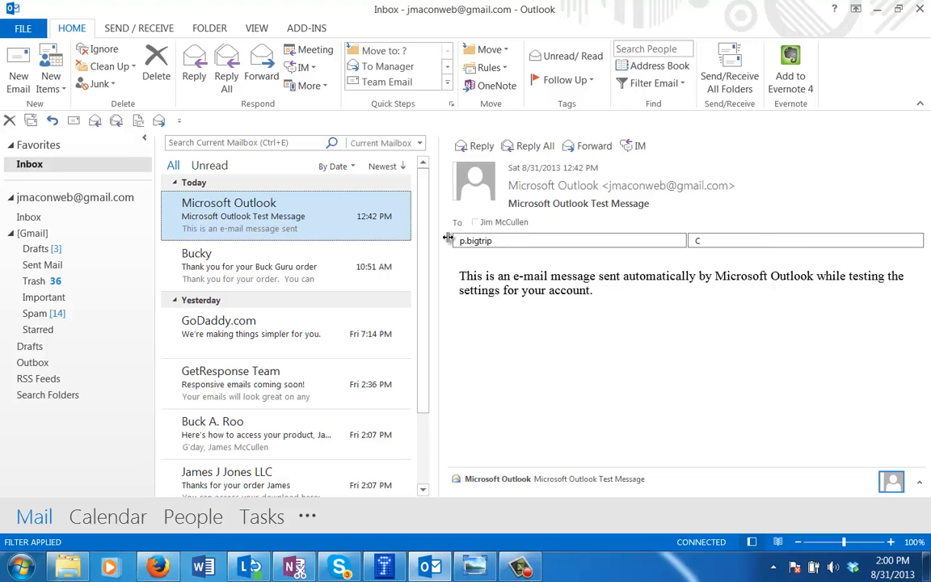
# Review the test message's context options in the inbox and the category options inside the opened message, and close it.
pyautogui.rightClick(245, 224)
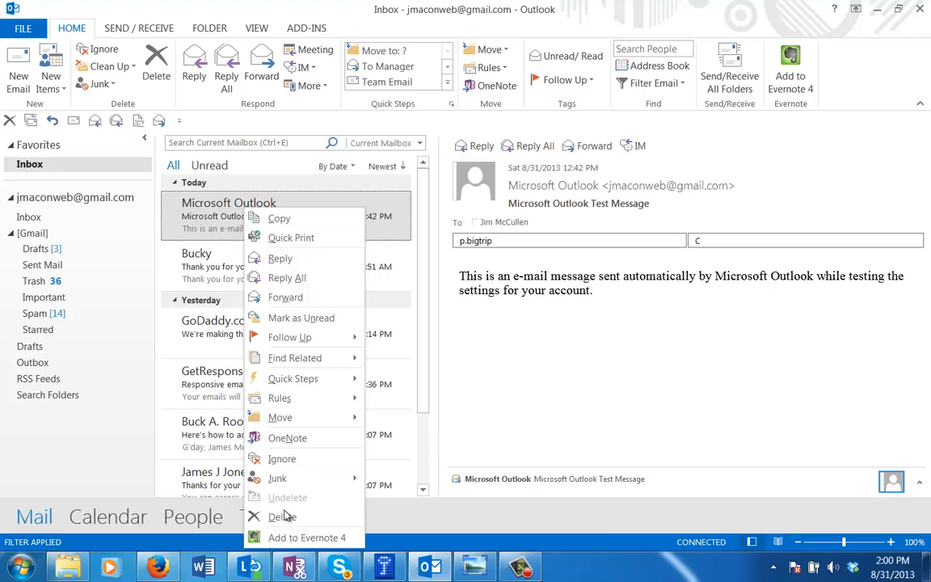
pyautogui.click(204, 214)
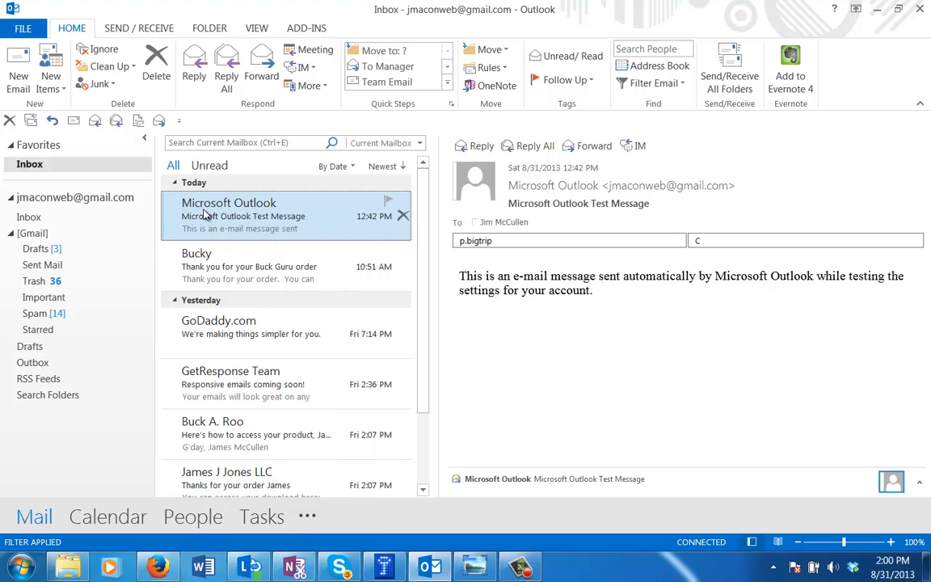
pyautogui.doubleClick(205, 214)
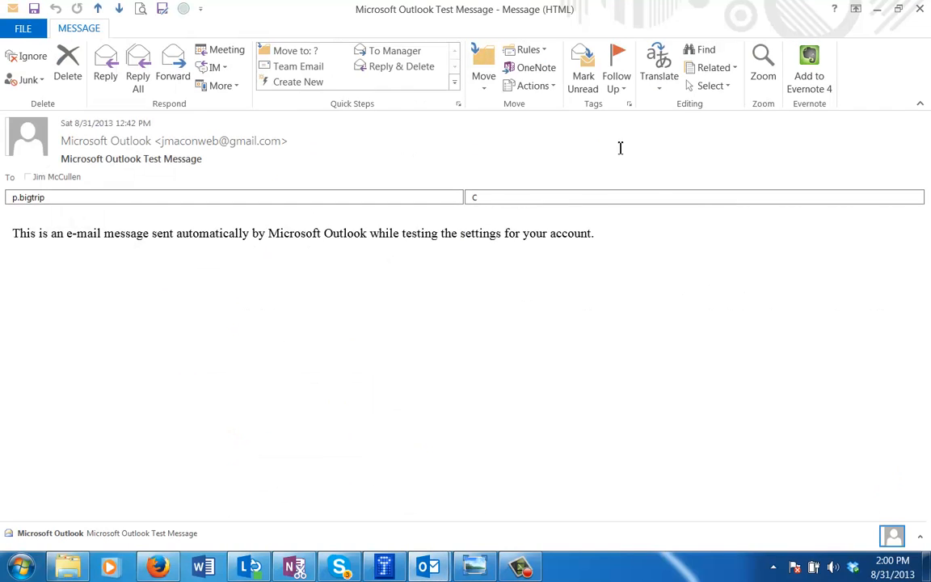
pyautogui.rightClick(419, 197)
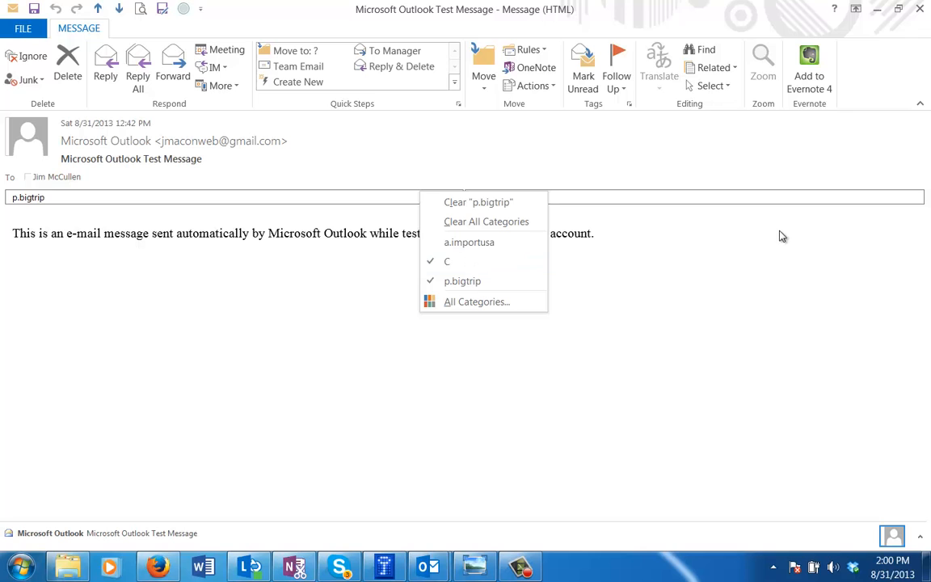
pyautogui.click(921, 10)
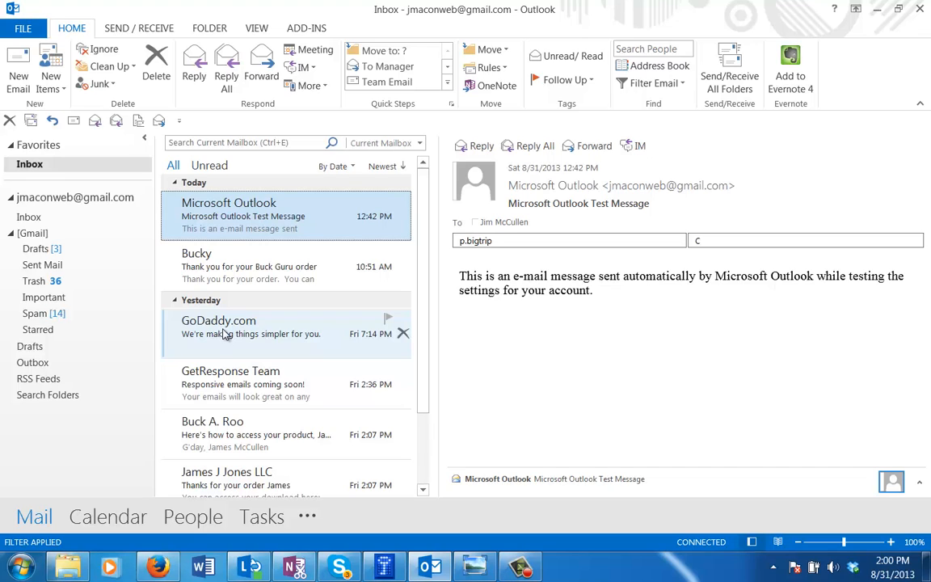
# Start a new rule with advanced options and no conditions, agreeing to apply it to every incoming message.
pyautogui.click(496, 69)
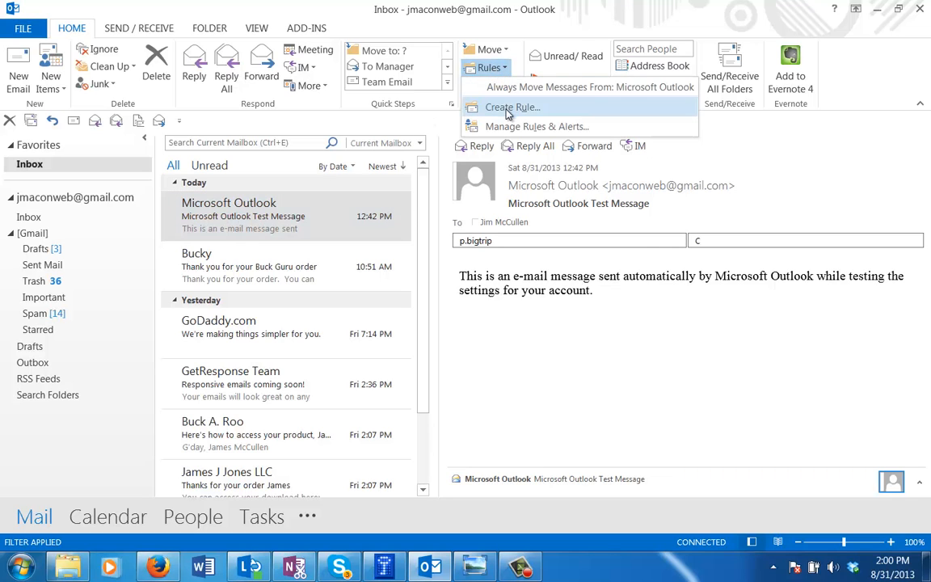
pyautogui.click(509, 109)
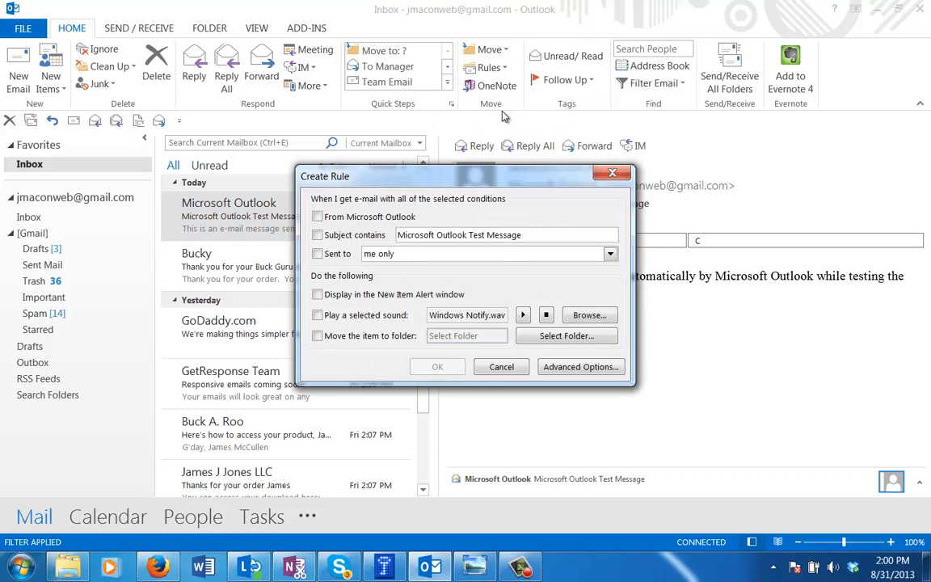
pyautogui.click(581, 367)
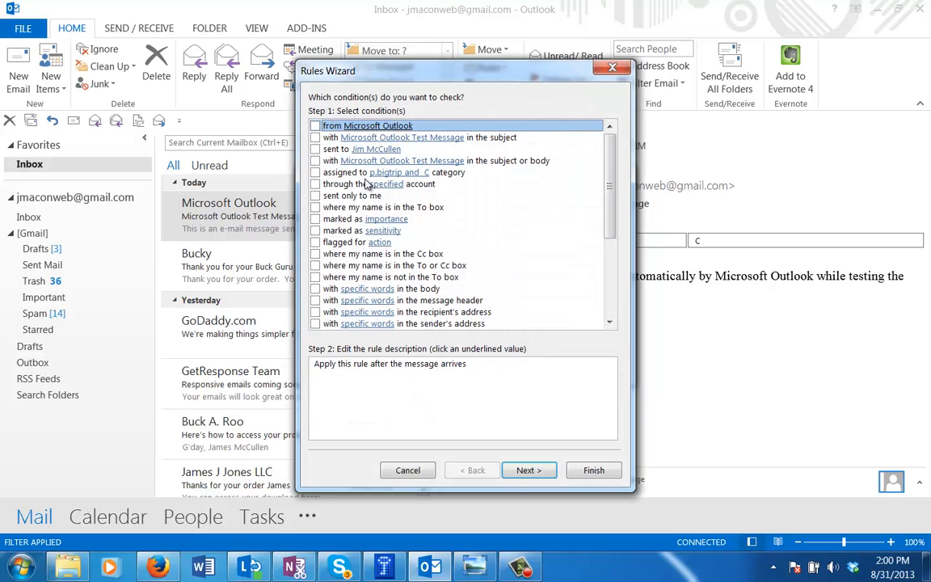
pyautogui.click(530, 470)
pyautogui.click(442, 327)
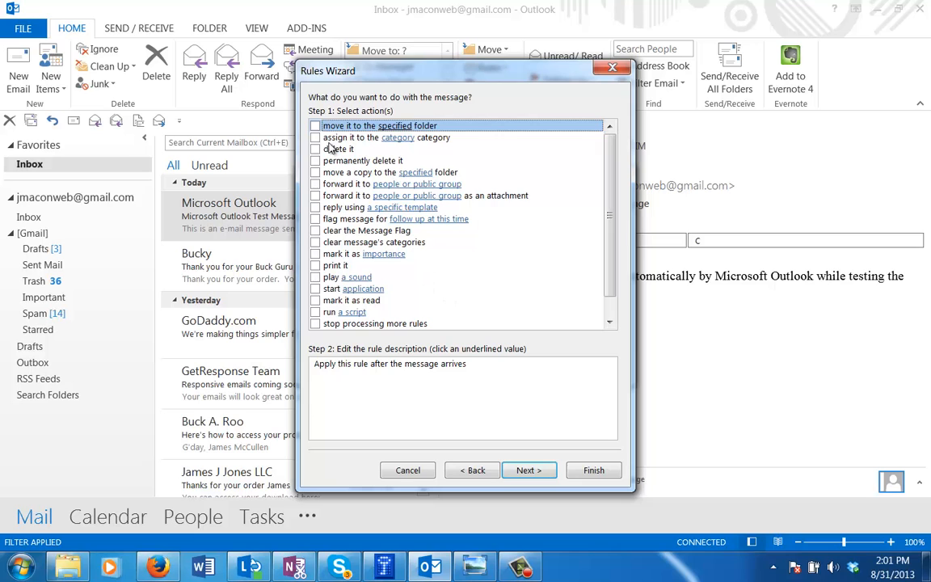
# Add the rule action that assigns messages to a category, and choose category C for it.
pyautogui.click(315, 138)
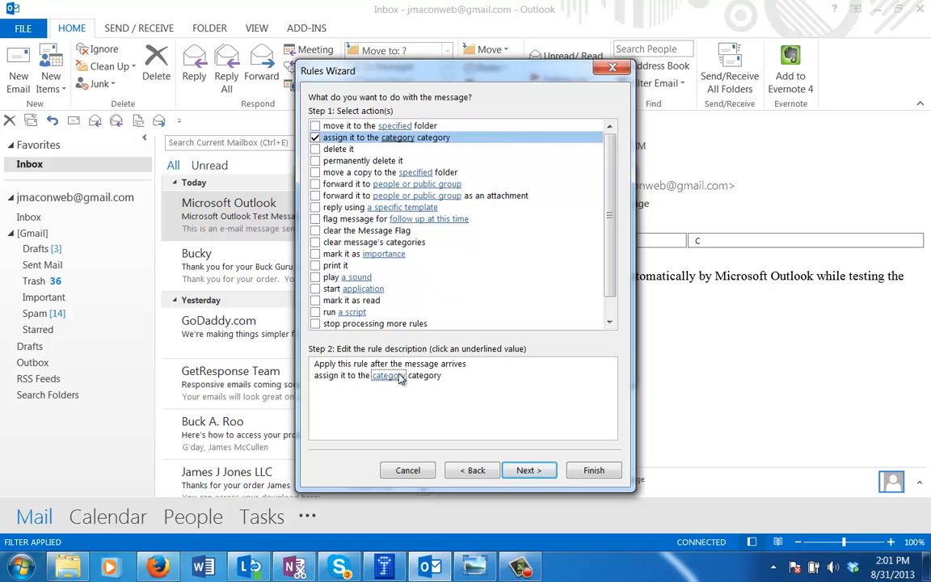
pyautogui.click(388, 376)
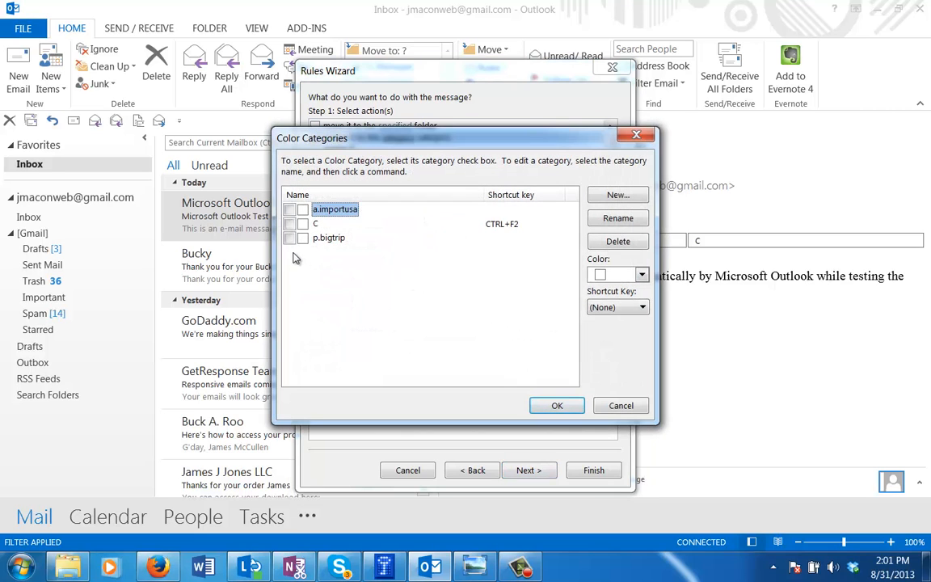
pyautogui.click(288, 224)
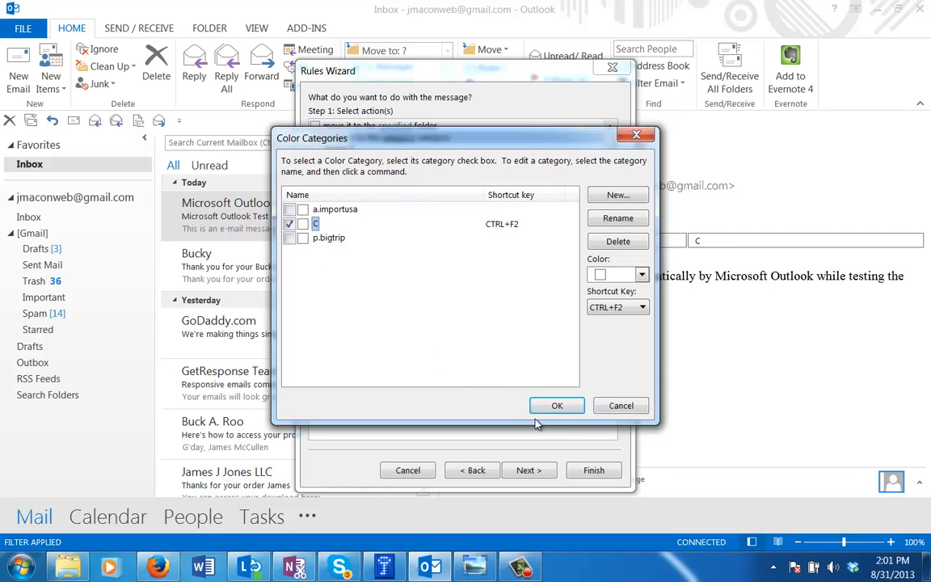
pyautogui.click(558, 406)
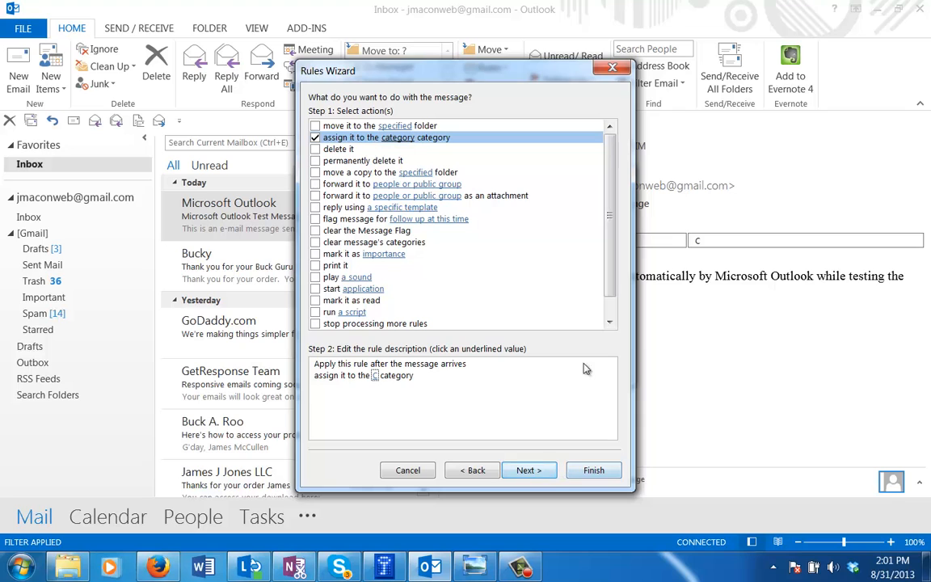
# Finish the rule without exceptions, turned on and set to run now on messages already in the Inbox.
pyautogui.click(530, 470)
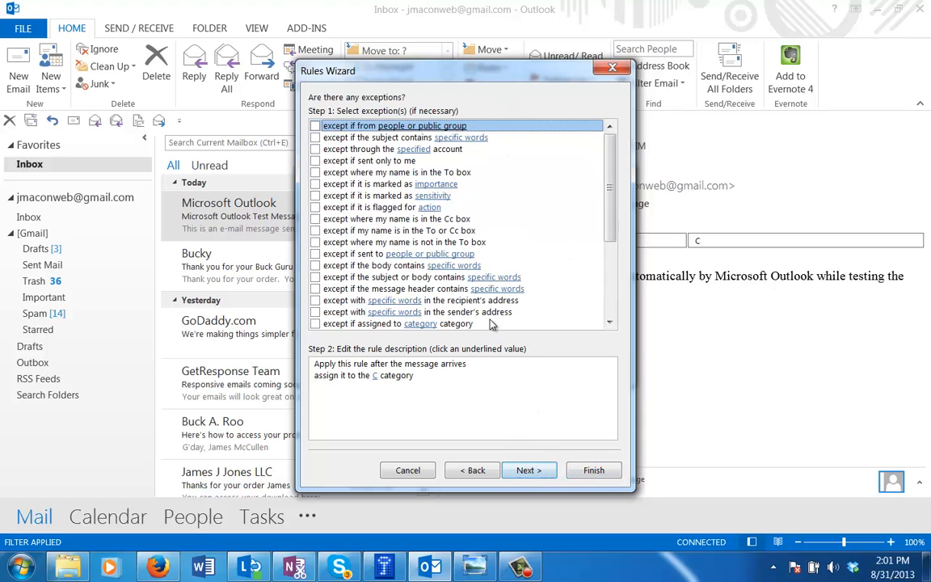
pyautogui.click(527, 469)
pyautogui.click(314, 219)
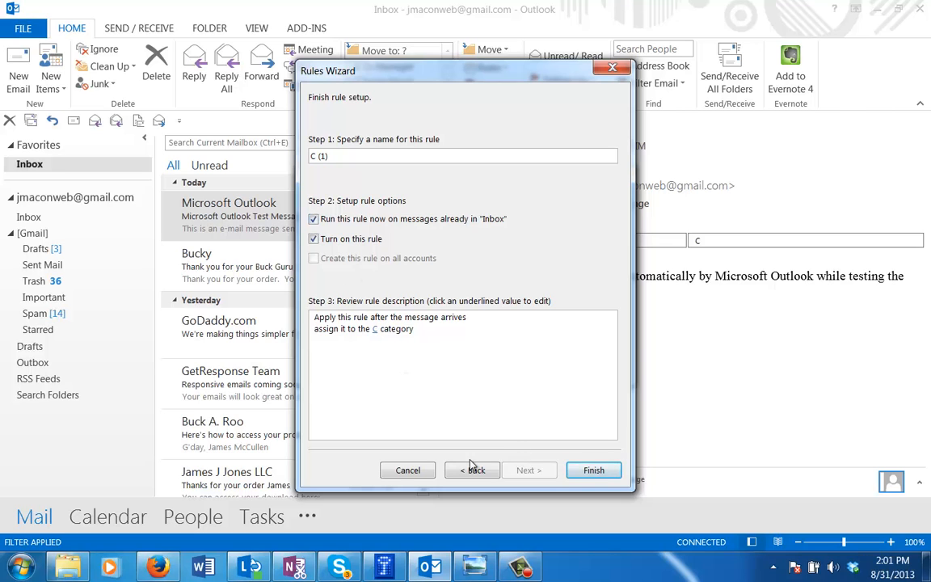
pyautogui.click(592, 471)
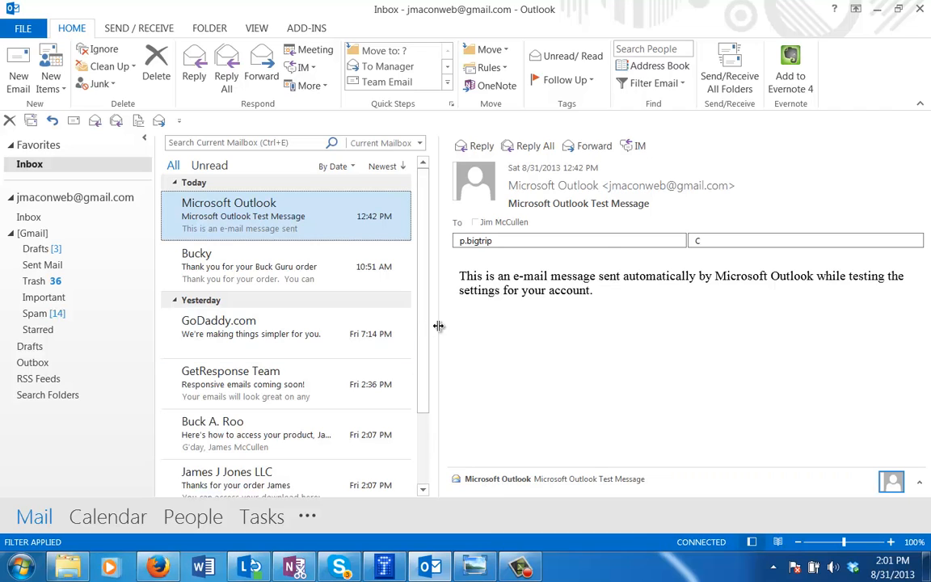
# Check the categories of the GetResponse Team and GoDaddy.com messages, and view the category options inside the opened GoDaddy.com message before closing it.
pyautogui.click(348, 326)
pyautogui.click(291, 384)
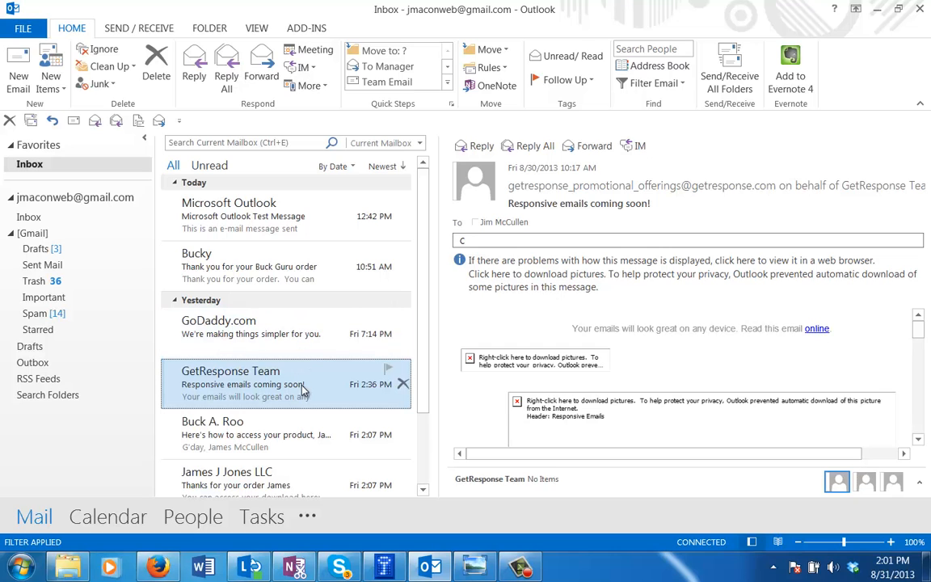
pyautogui.click(297, 335)
pyautogui.doubleClick(304, 334)
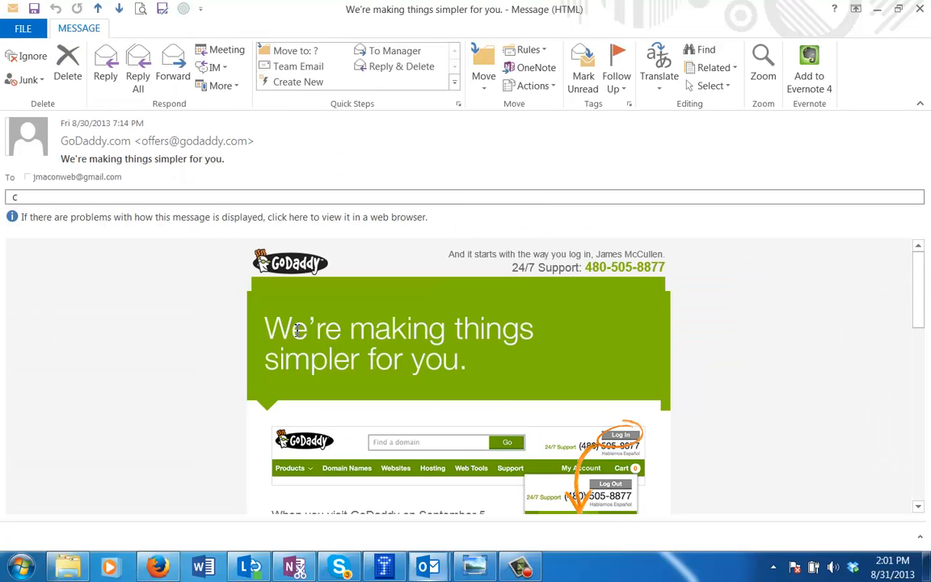
pyautogui.rightClick(98, 198)
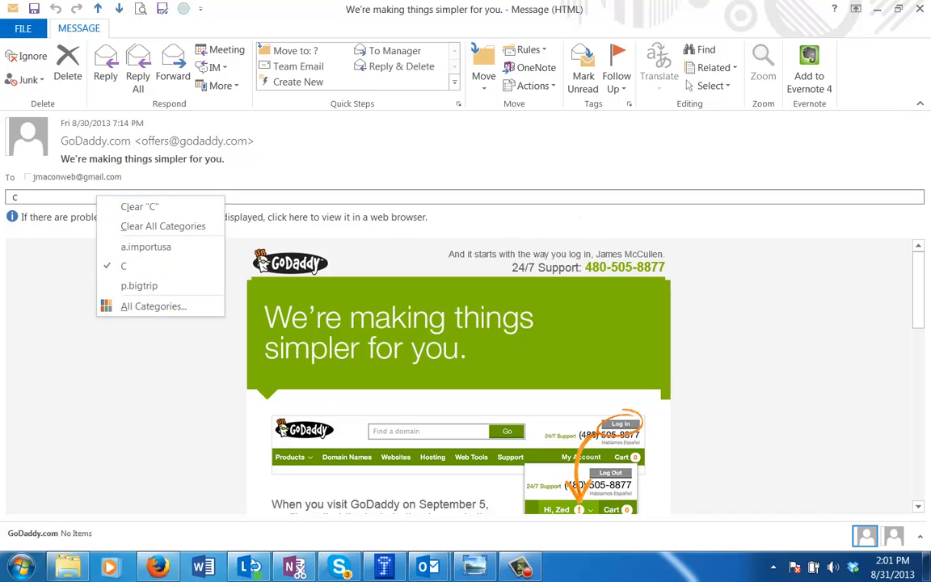
pyautogui.press('Escape')
pyautogui.press('Escape')
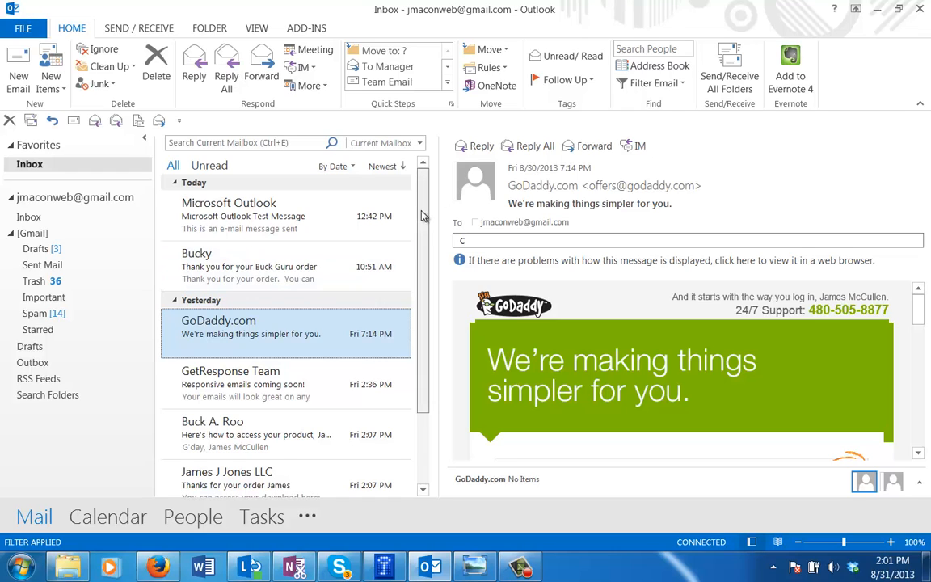
pyautogui.scroll(-2, 411, 323)
pyautogui.scroll(2, 412, 242)
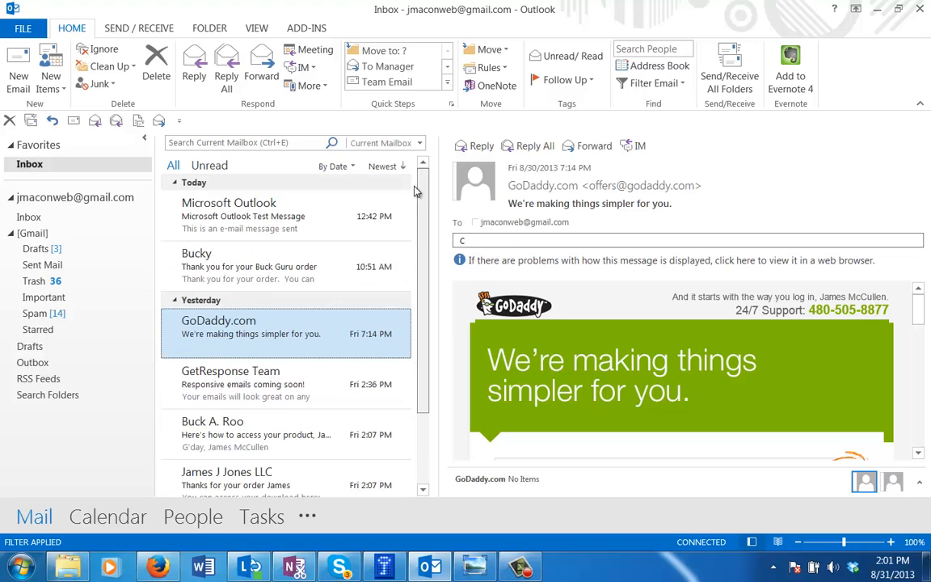